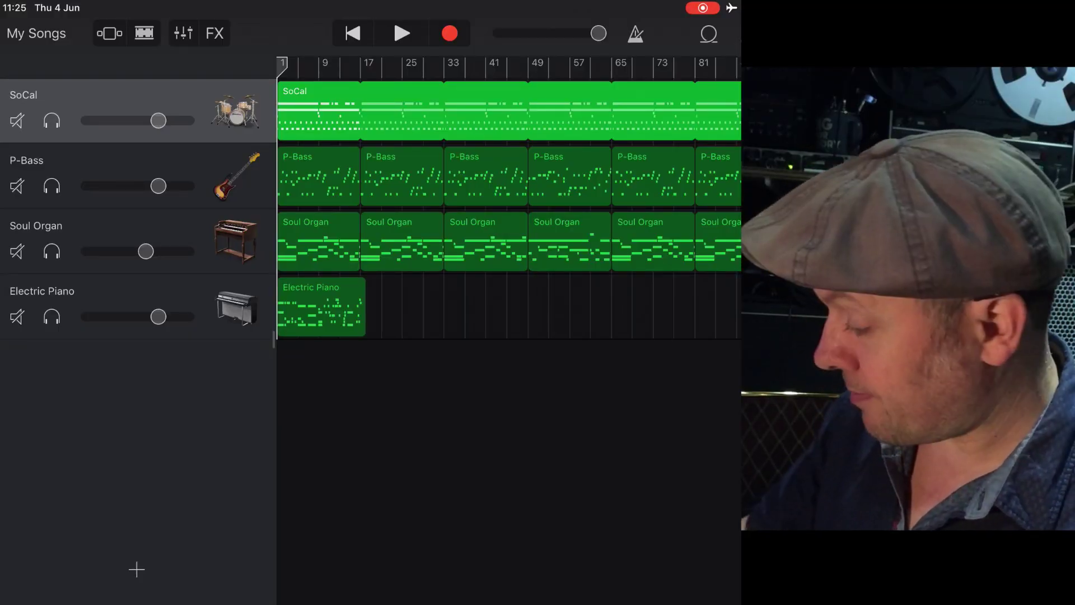
Step: Play the song's opening briefly and share "Need your love so bad" as a GarageBand project to the Mac over AirDrop
key("space")
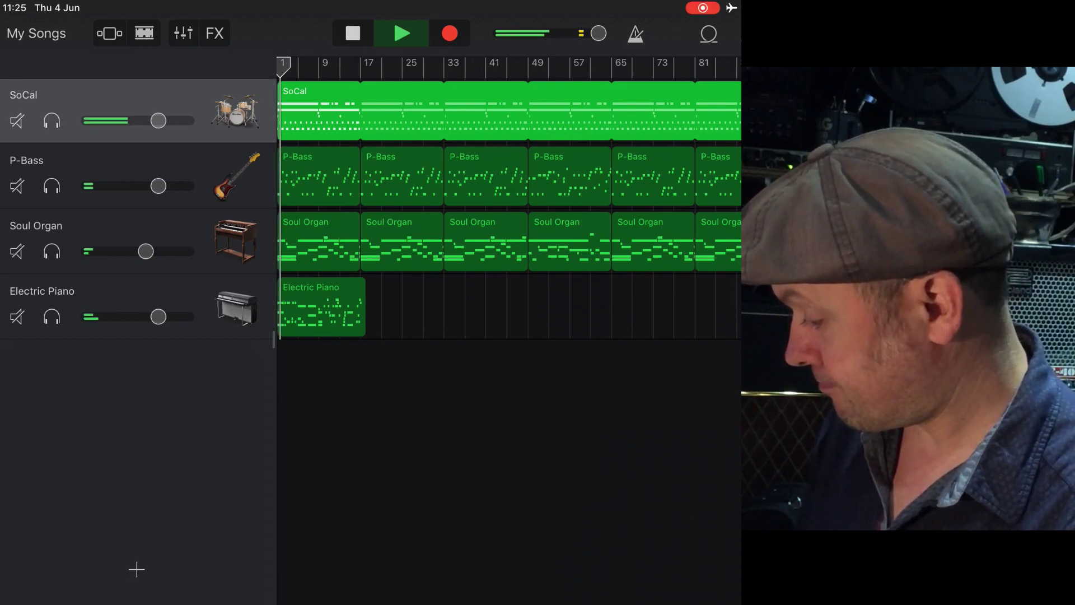
key("space")
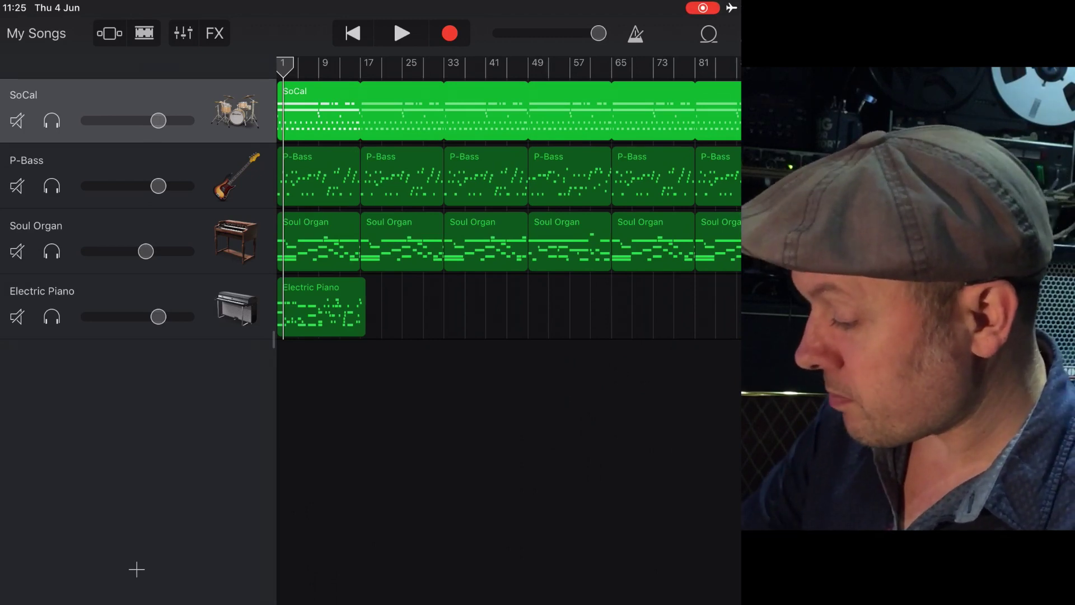
left_click(37, 33)
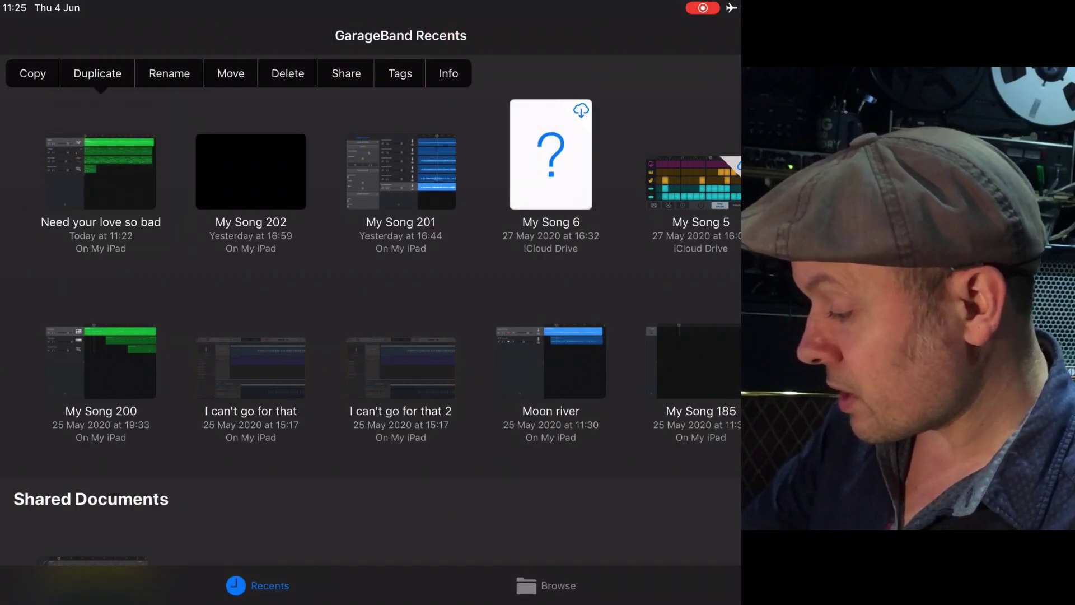
left_click(346, 73)
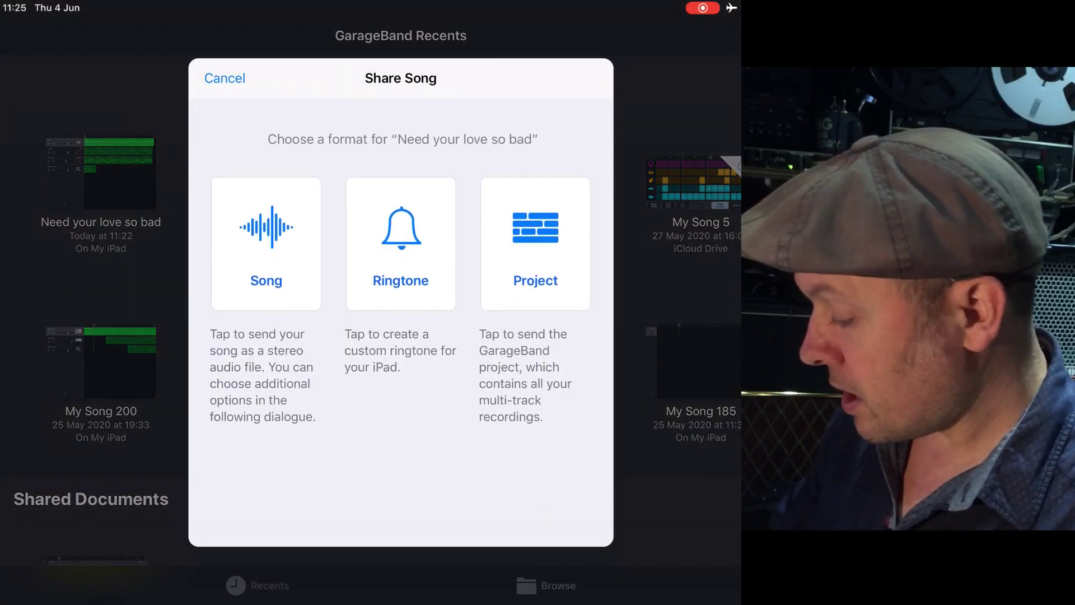
left_click(535, 243)
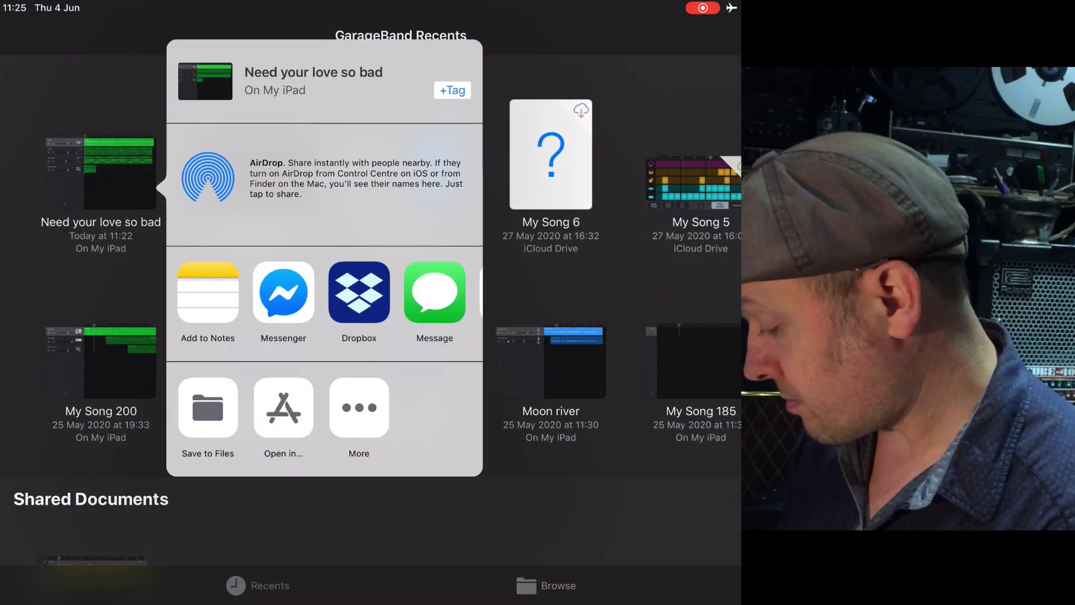
left_click(208, 180)
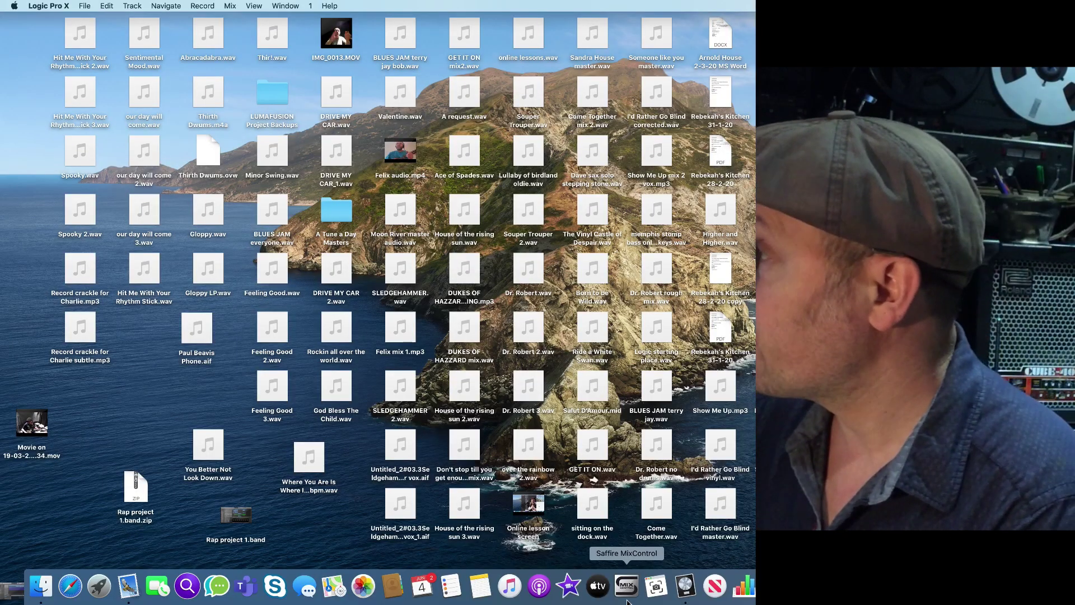
Step: In Logic Pro X, open "Need your love so bad 3.band" from Downloads and save it there as a package project
left_click(86, 6)
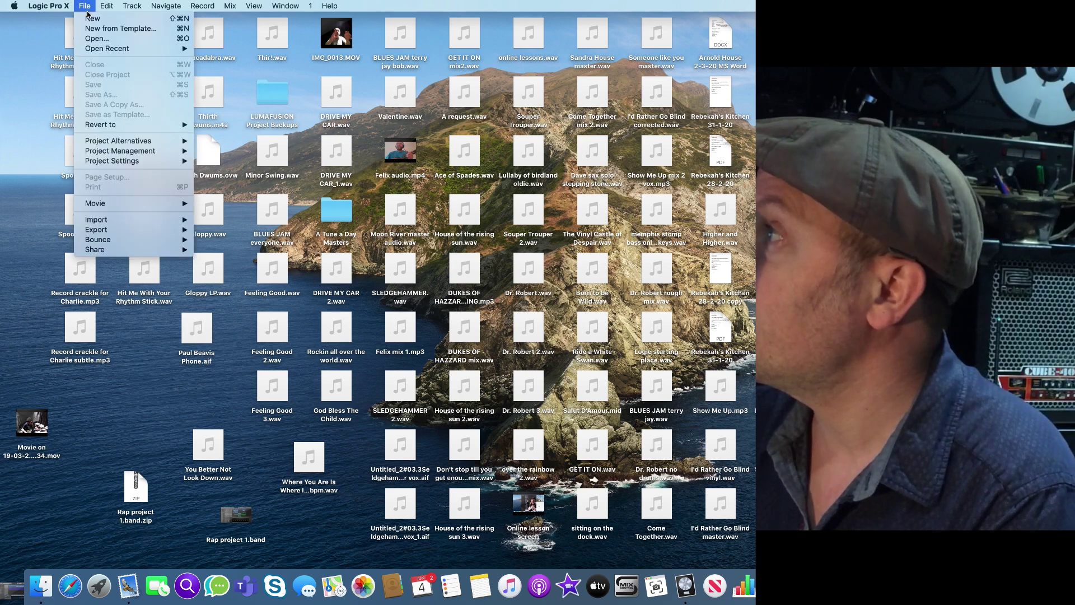
left_click(96, 39)
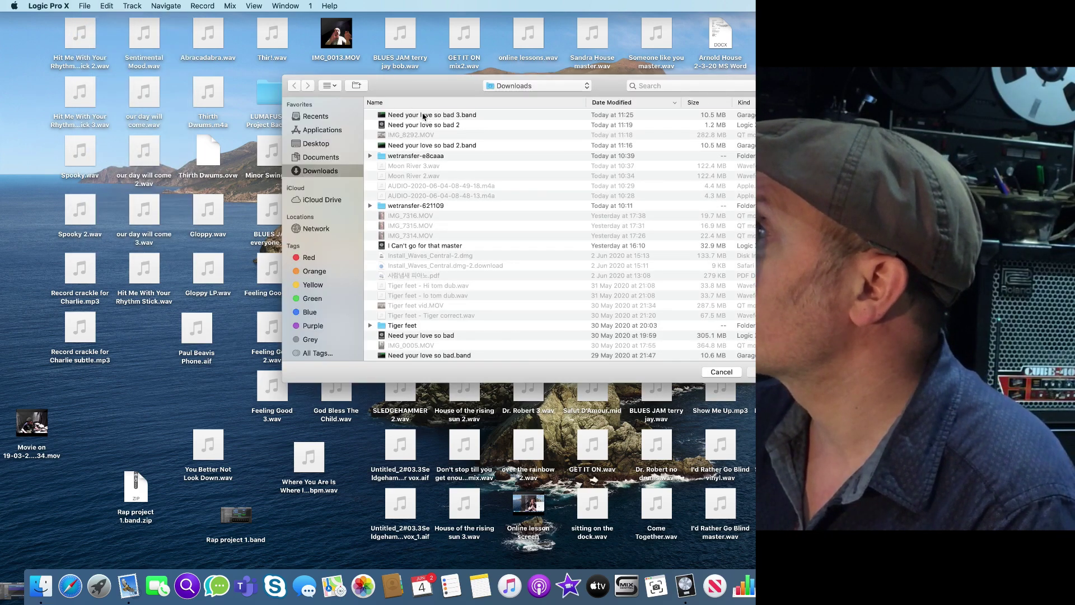
double_click(423, 116)
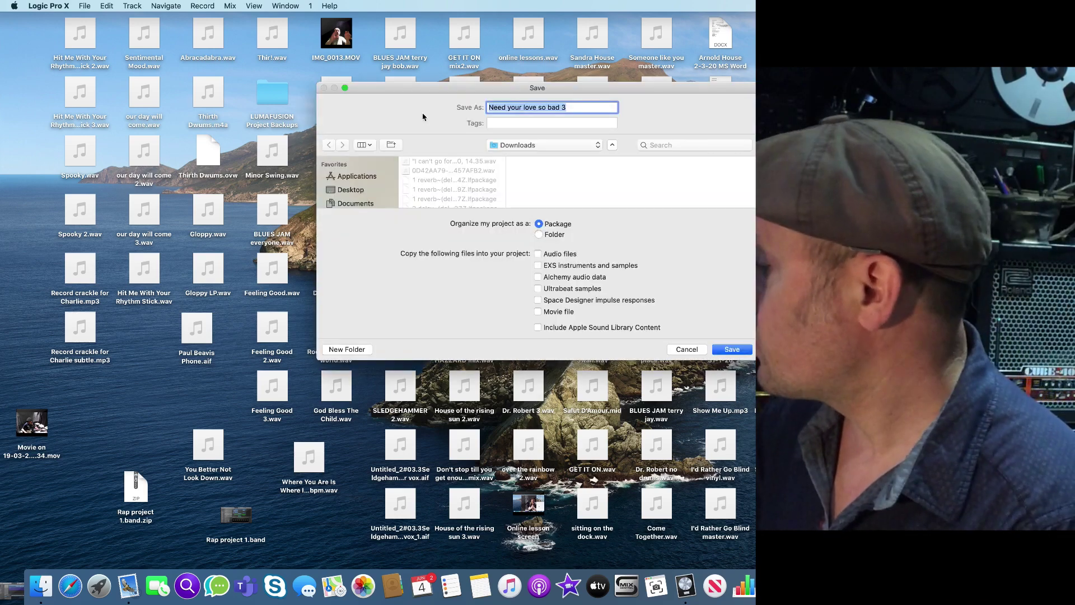
key("Return")
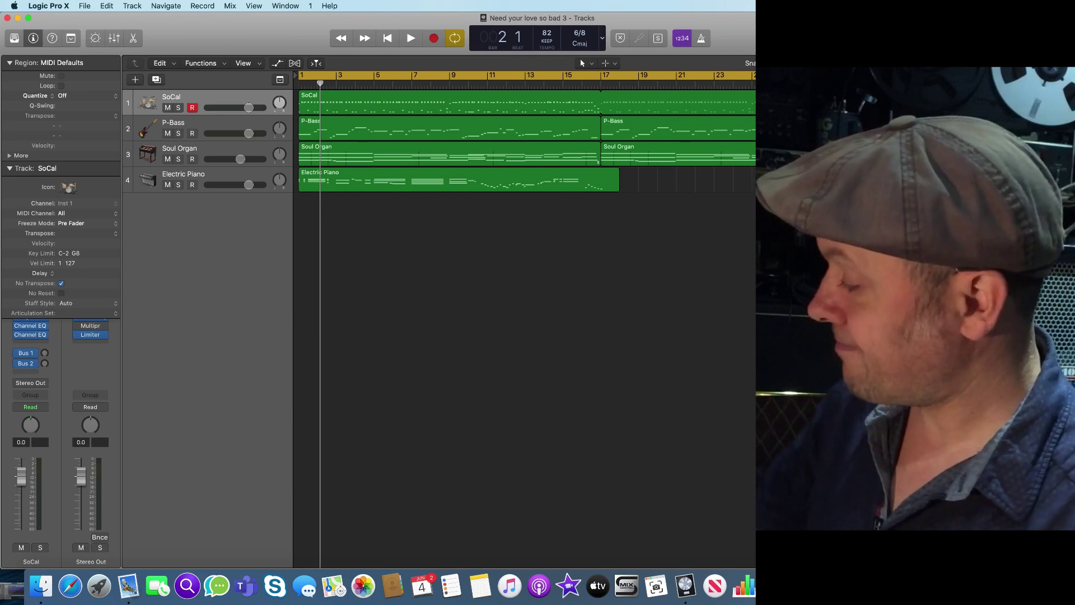
Step: Play the opened project from its beginning to check the transferred tracks, and return the playhead to bar 1
key("Return")
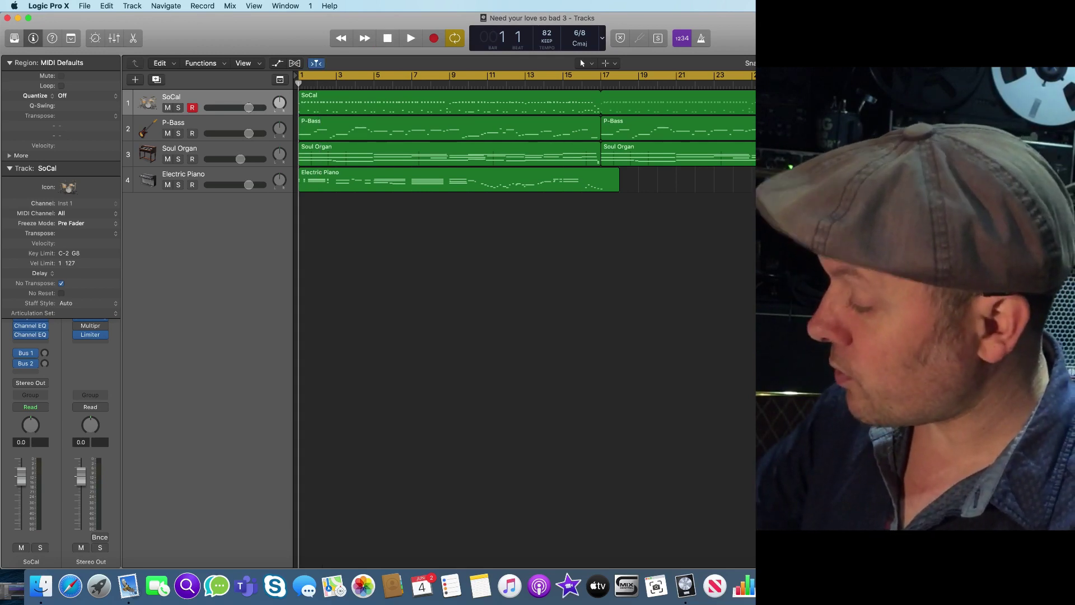
key("space")
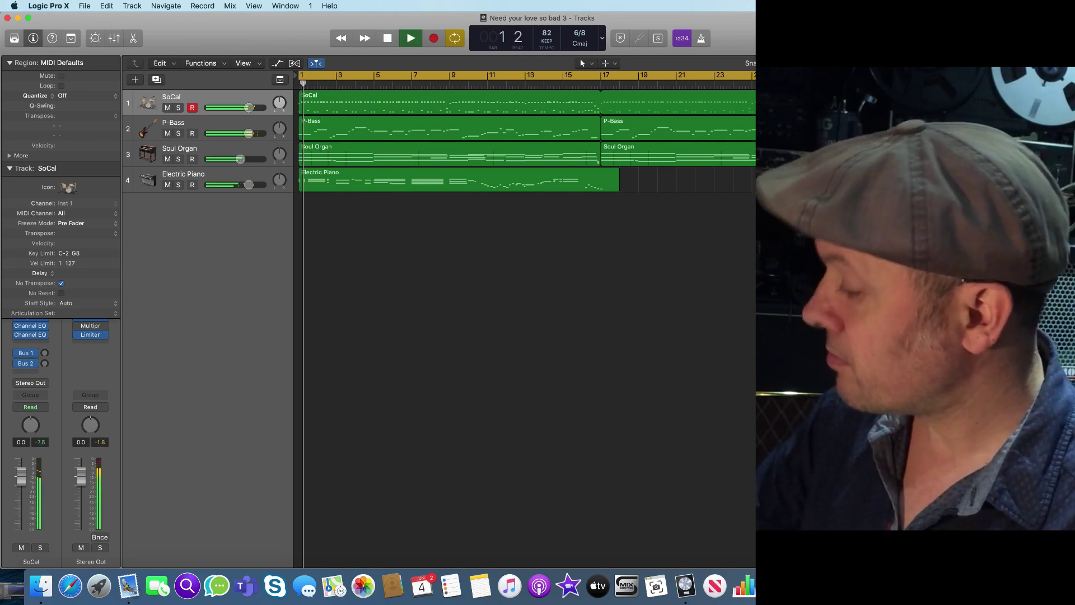
key("space")
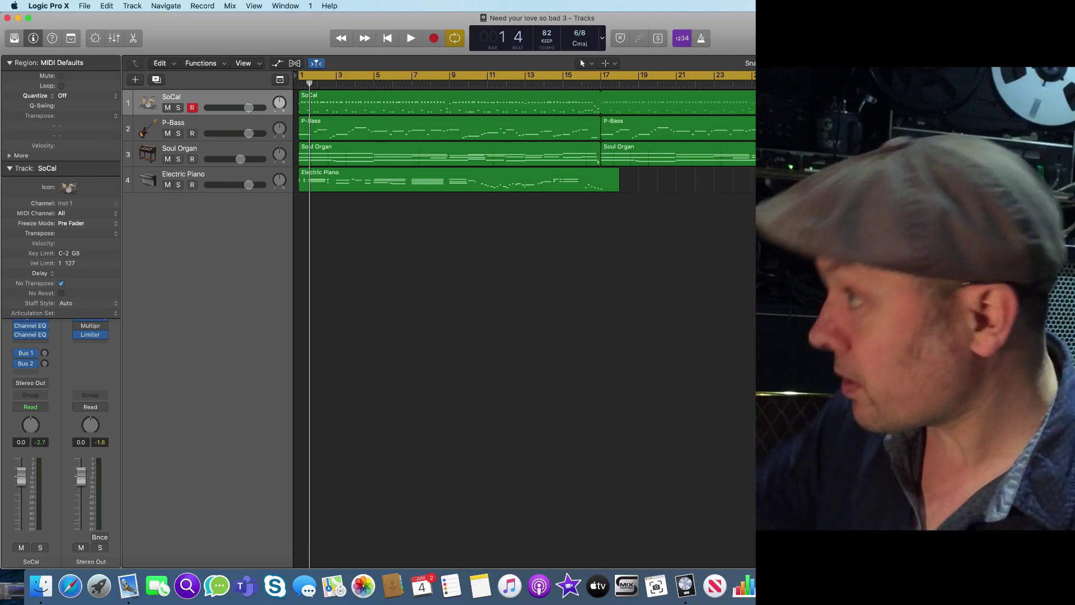
key("Return")
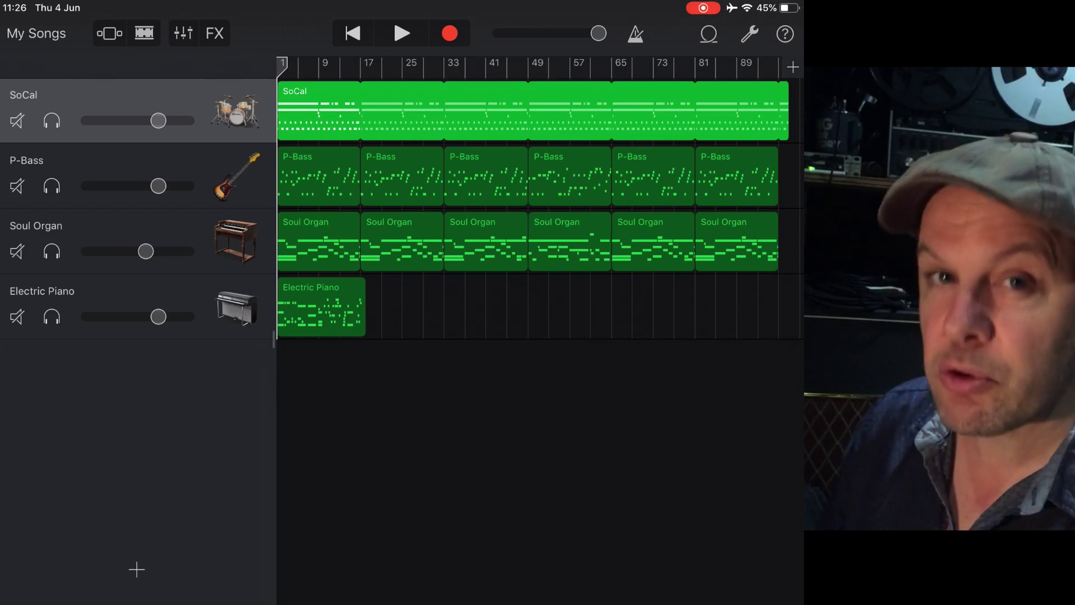
Step: In GarageBand on the iPad, mute the P-Bass, Soul Organ and Electric Piano tracks, leaving only the SoCal drums audible
left_click(17, 186)
left_click(17, 252)
left_click(17, 317)
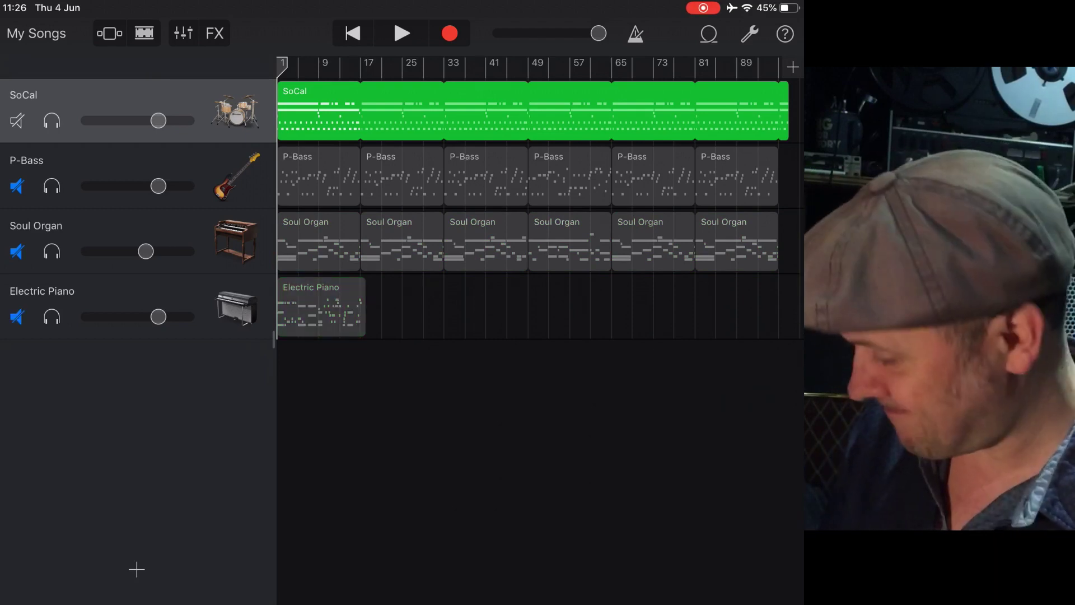
Step: Share "Need your love so bad" as an Uncompressed (WAV) song to the iMac over AirDrop
left_click(36, 33)
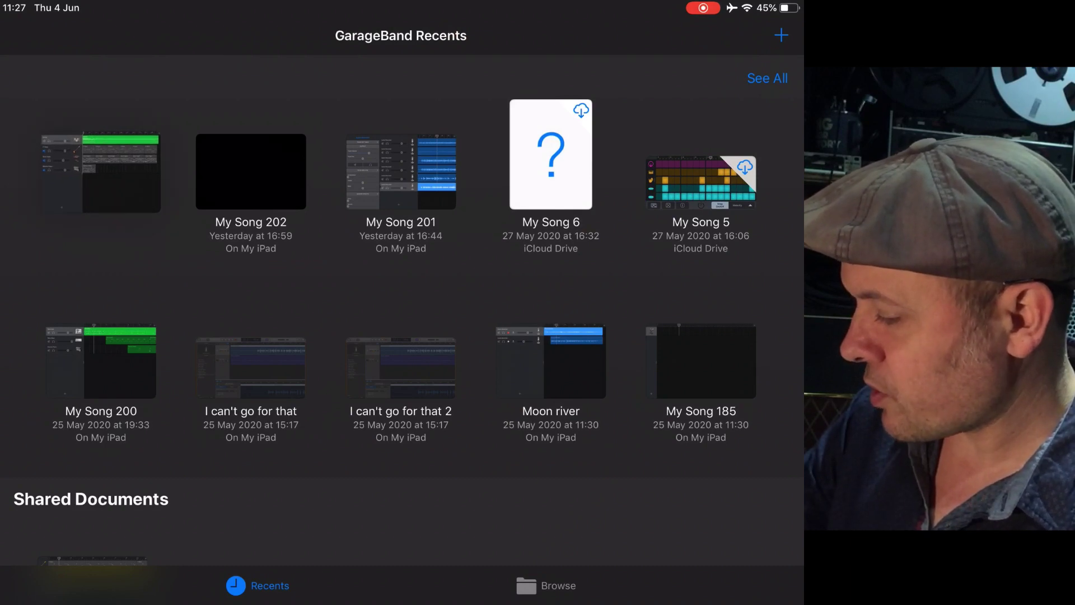
left_click(100, 172)
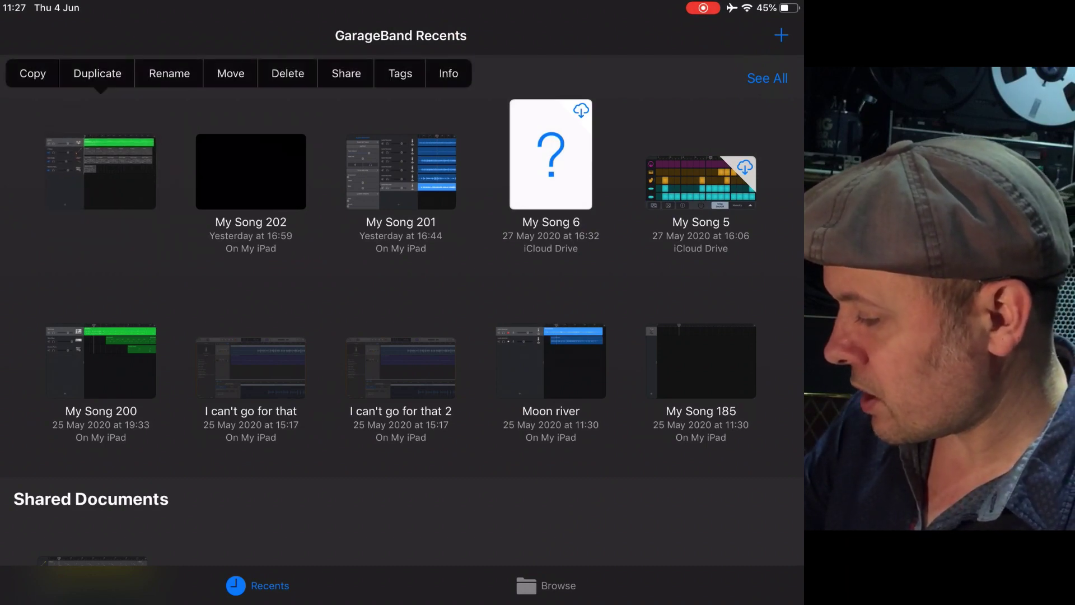
left_click(346, 73)
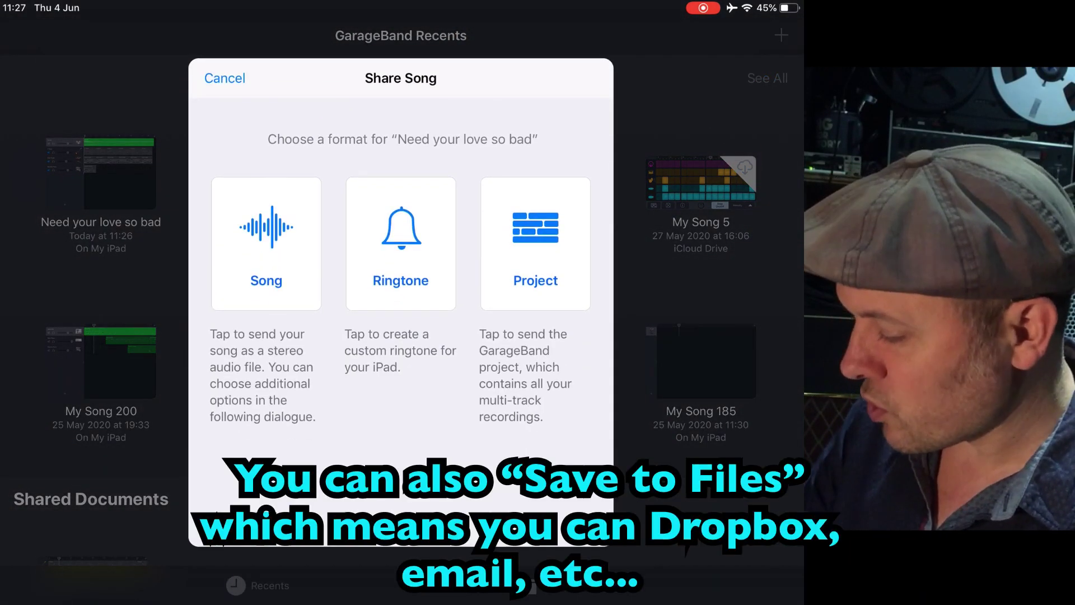
left_click(265, 243)
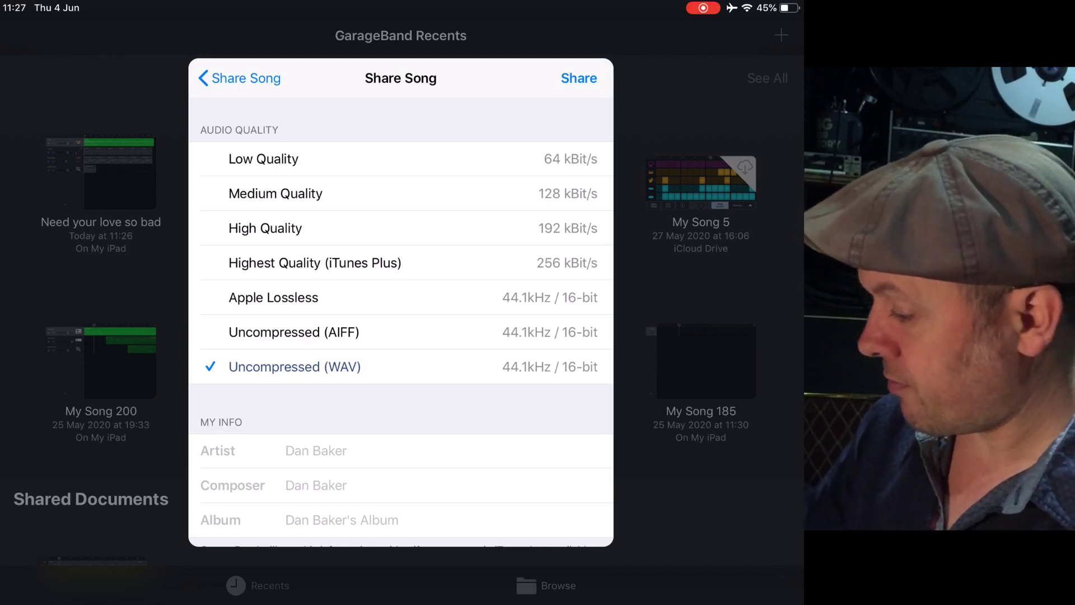
left_click(579, 78)
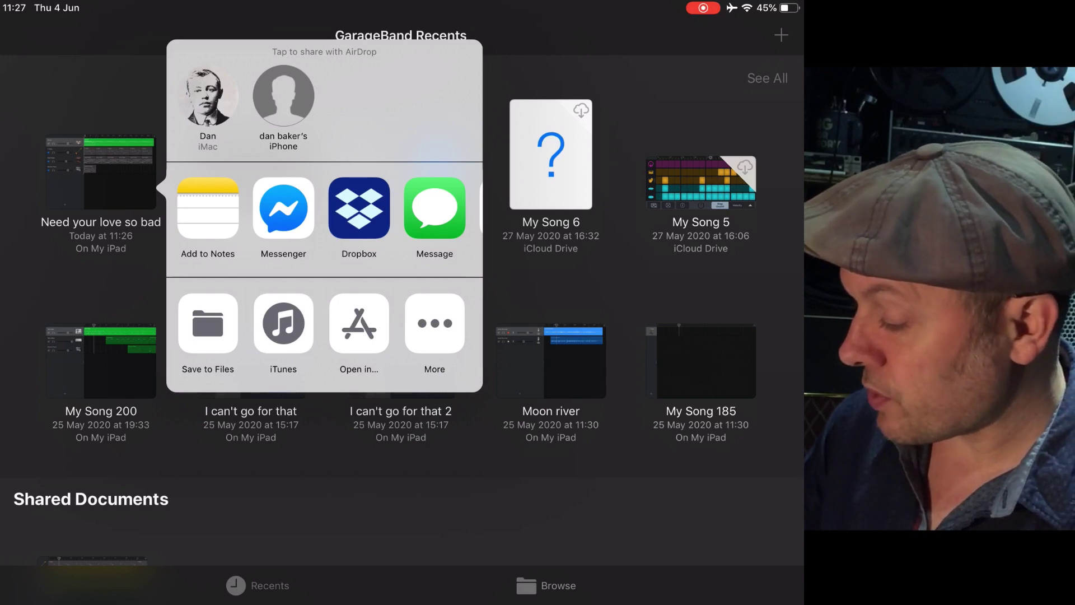
left_click(208, 96)
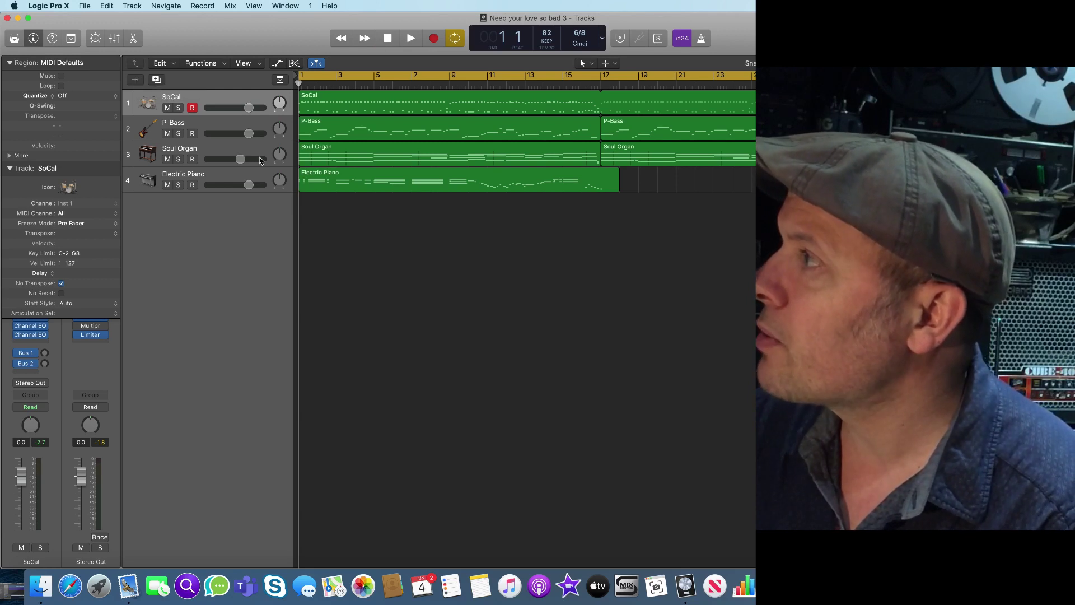
Step: In Logic Pro X, create one audio track below SoCal and import "Need your love so bad.wav" onto it at bar 1
left_click(238, 175)
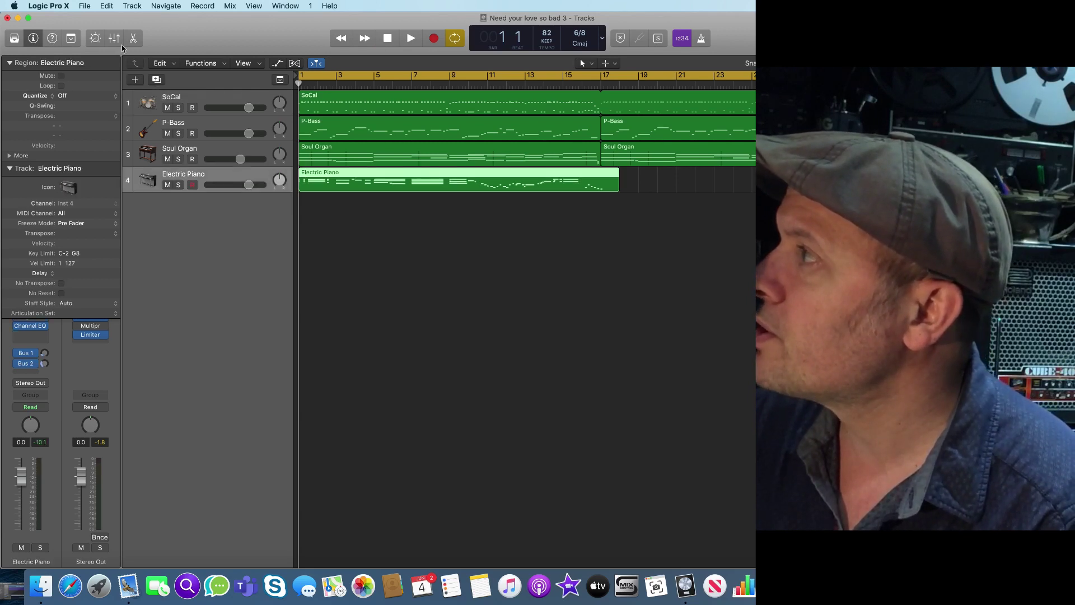
left_click(204, 97)
left_click(135, 79)
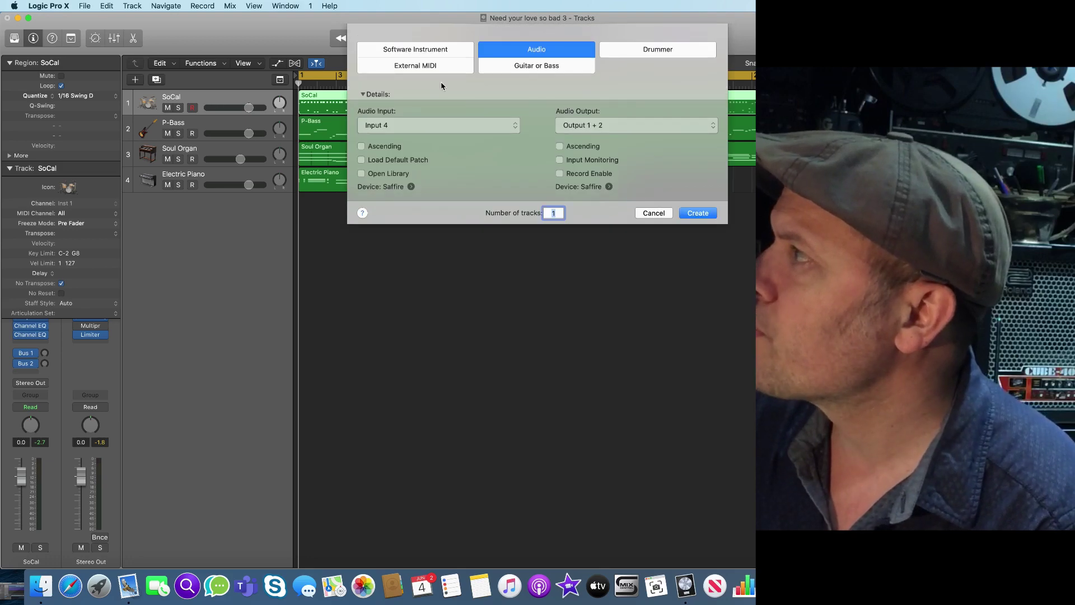
left_click(698, 213)
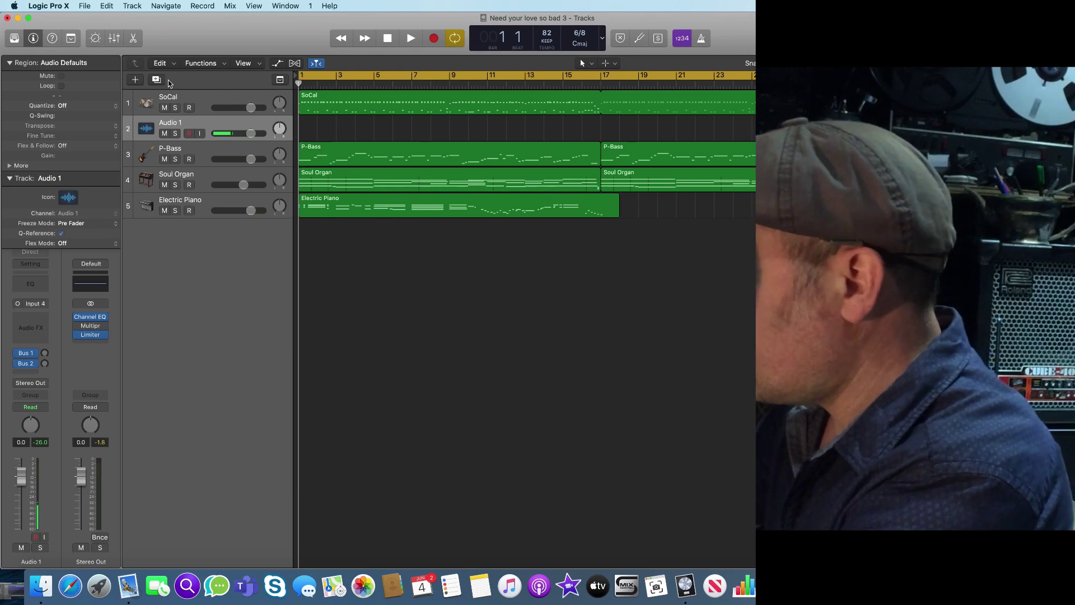
key("super+shift+i")
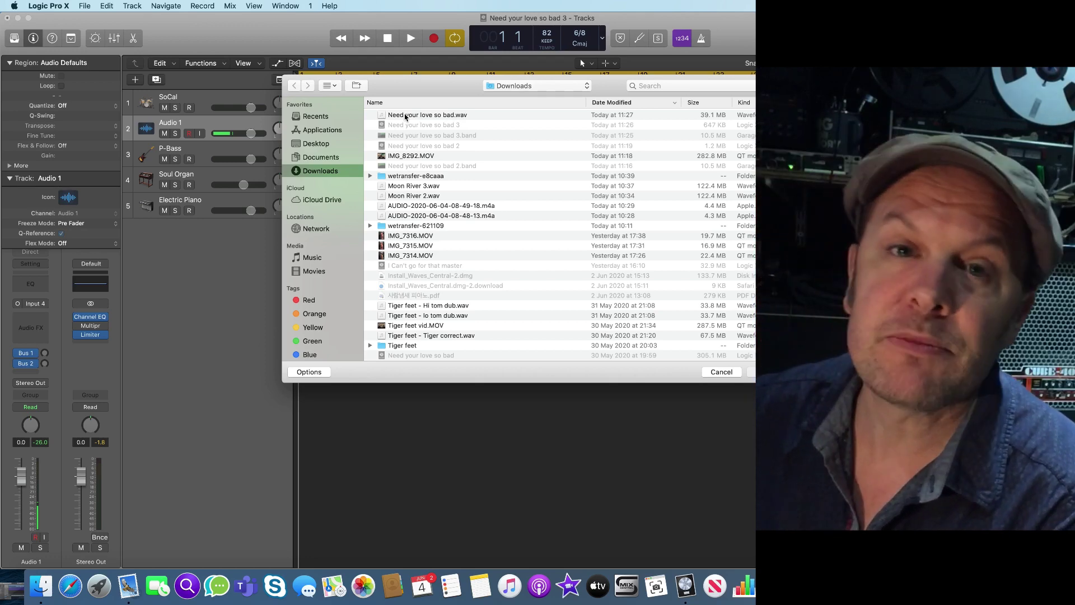
double_click(405, 116)
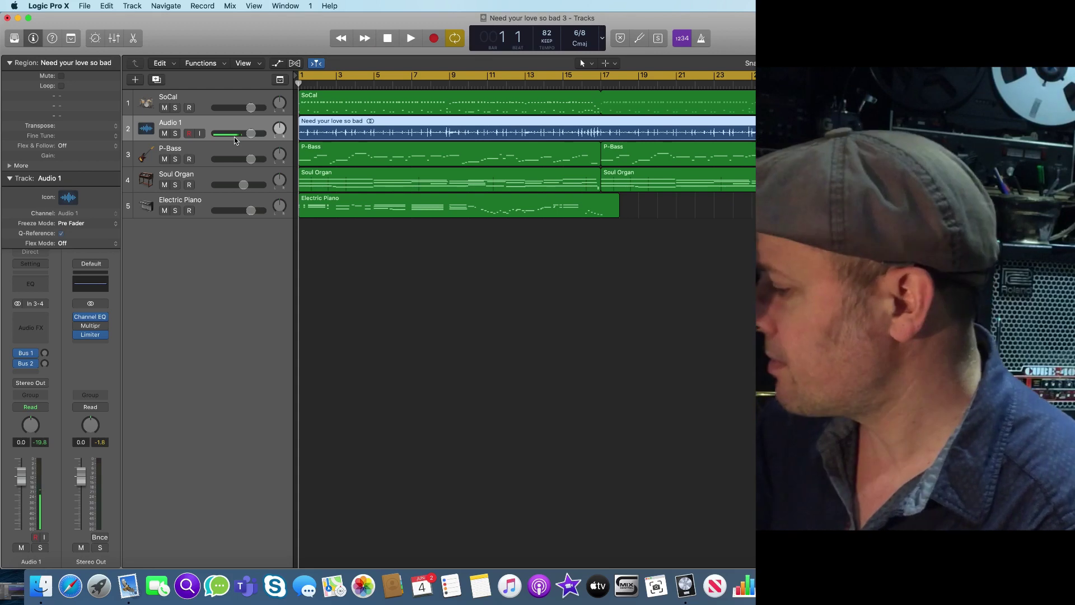
Step: Solo the imported drum audio track, play its opening bars, and turn the solo off again
left_click(176, 134)
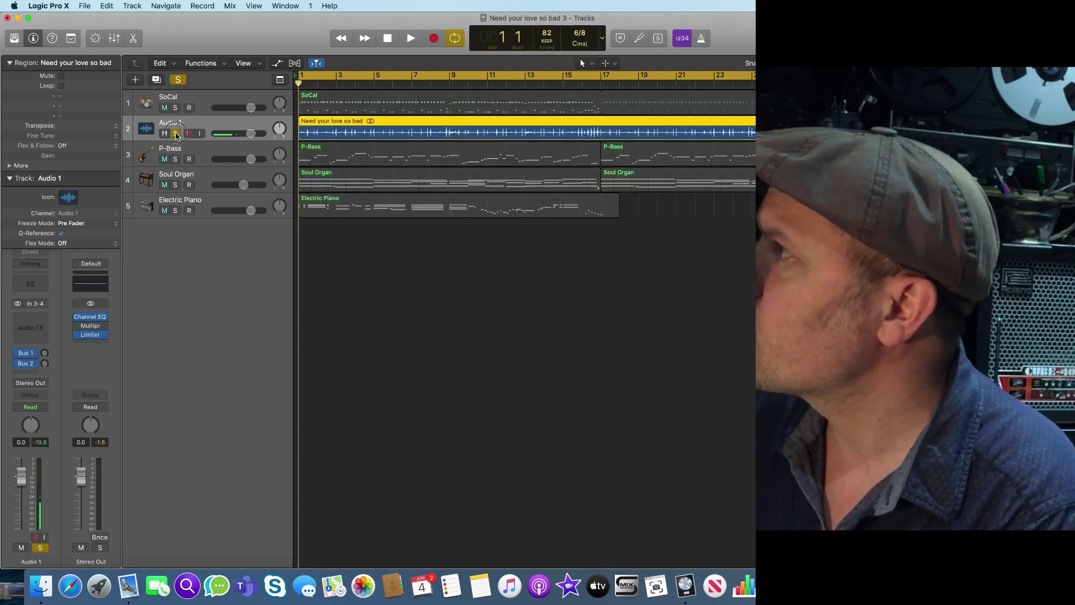
key("space")
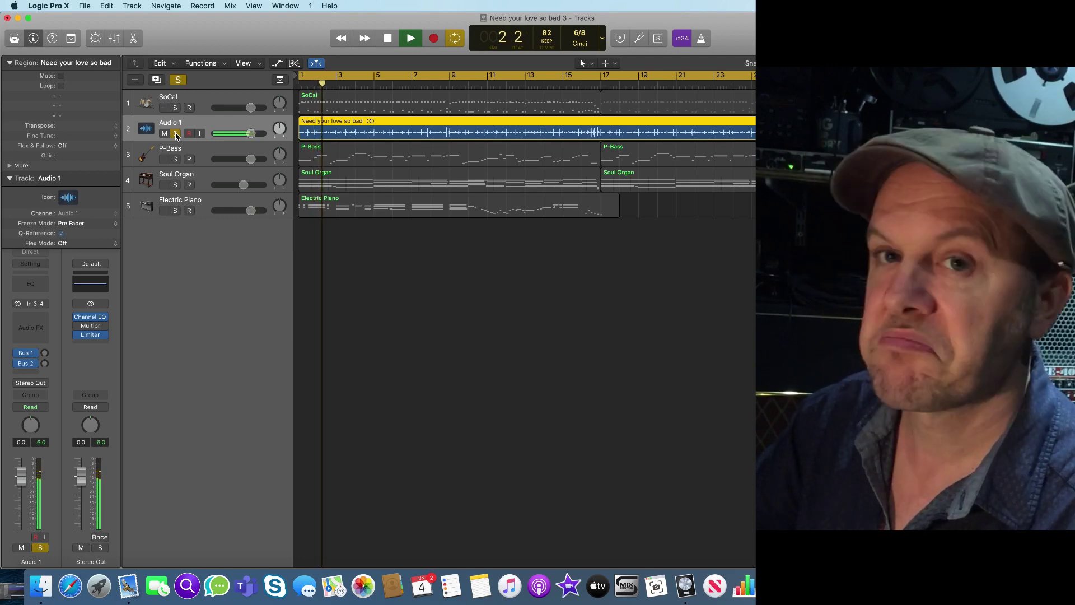
key("space")
left_click(176, 135)
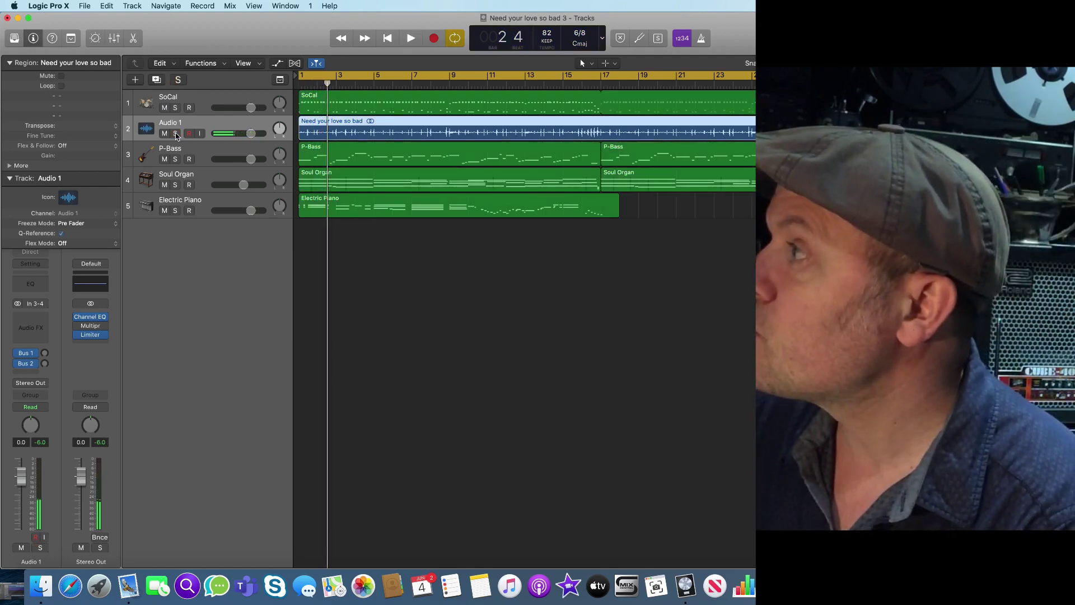